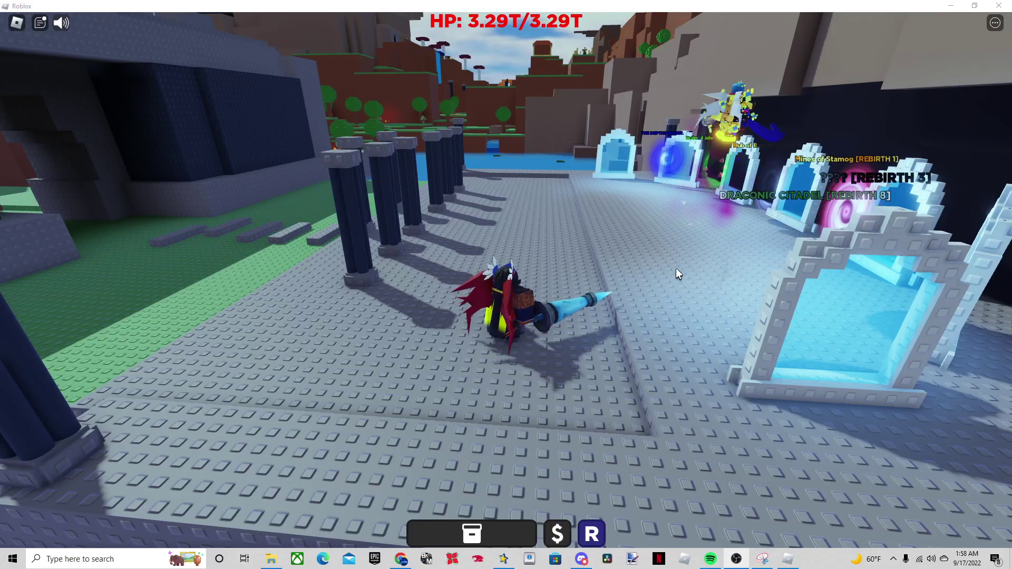
- Walk off the floor onto the grass, jump onto the bridge and rise above it
{"action": "key", "text": "a"}
{"action": "key", "text": "Left"}
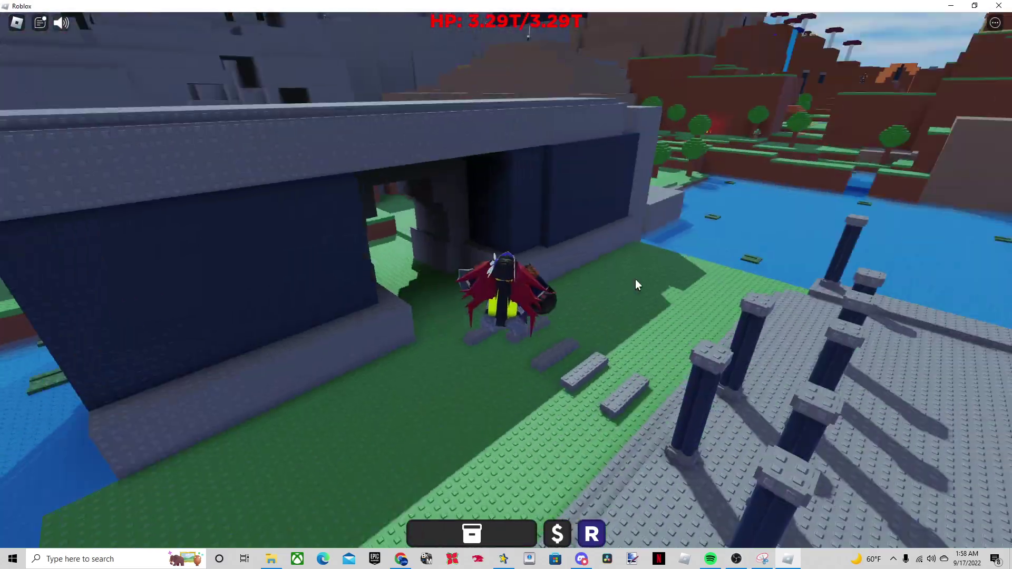
{"action": "key", "text": "Left"}
{"action": "key", "text": "w"}
{"action": "key", "text": "space"}
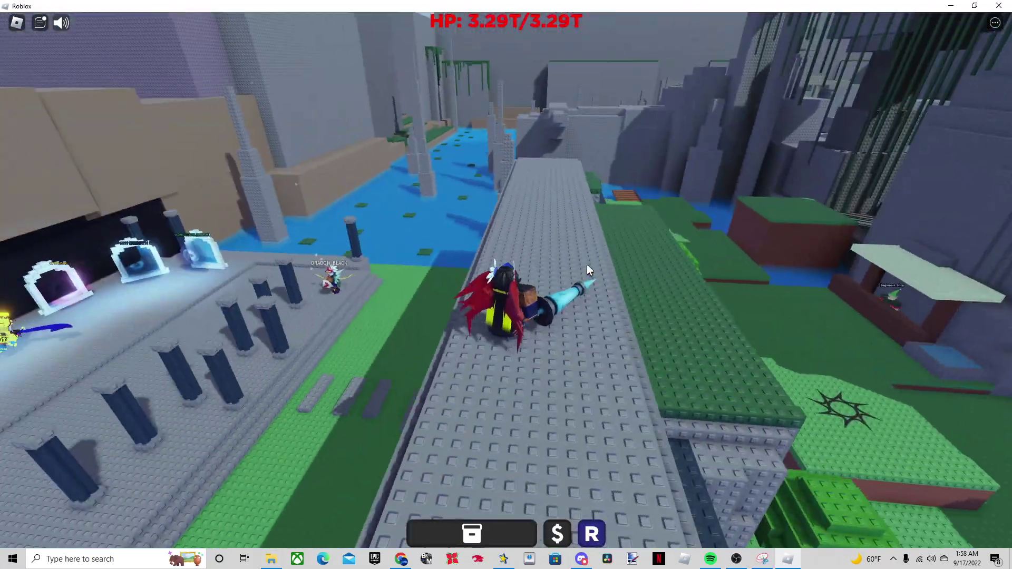
{"action": "key", "text": "space"}
- Land on the bridge, face the portal area and open the inventory showing the Draconian Ringlet
{"action": "key", "text": "Left"}
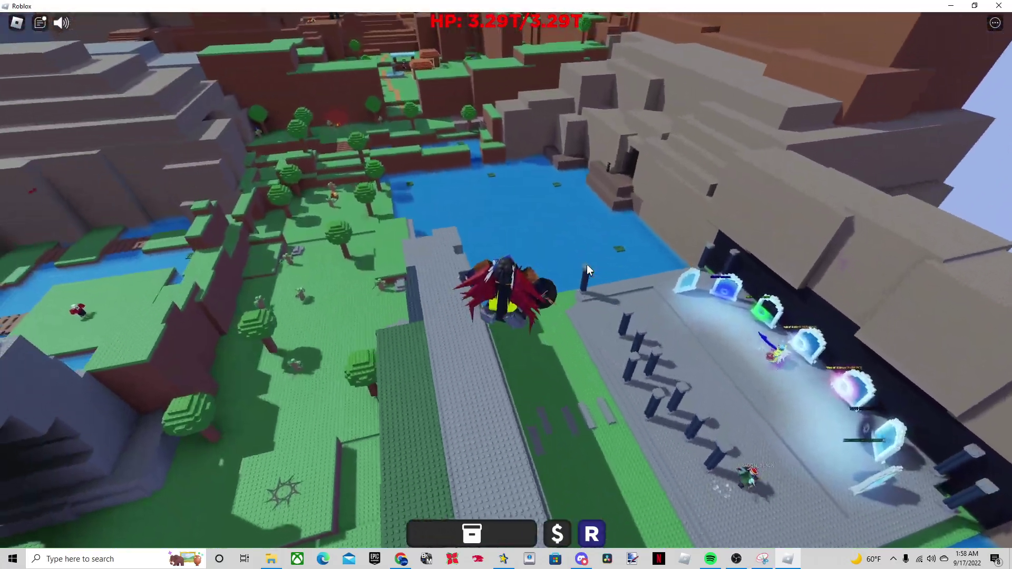
{"action": "key", "text": "Left"}
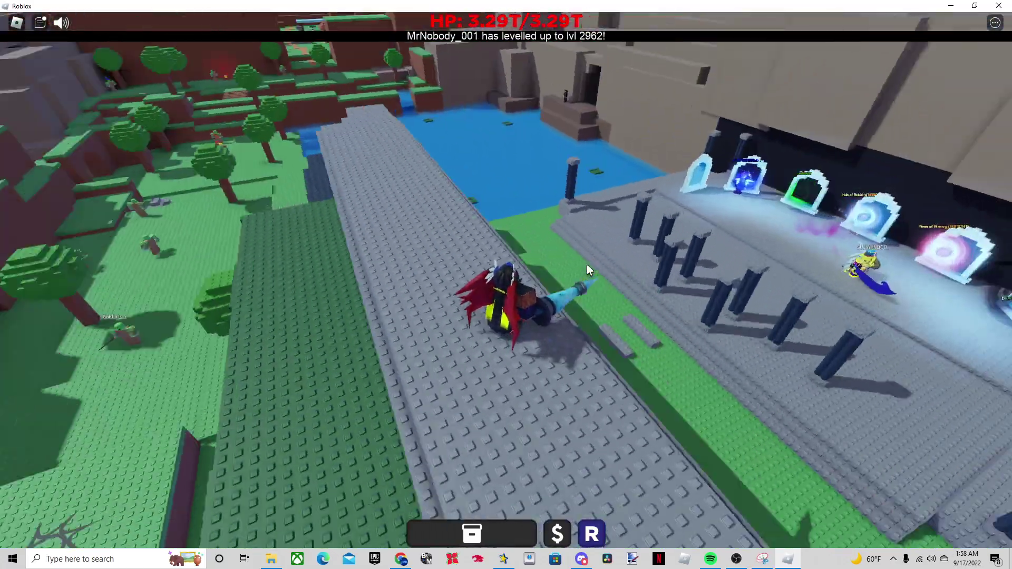
{"action": "key", "text": "Left"}
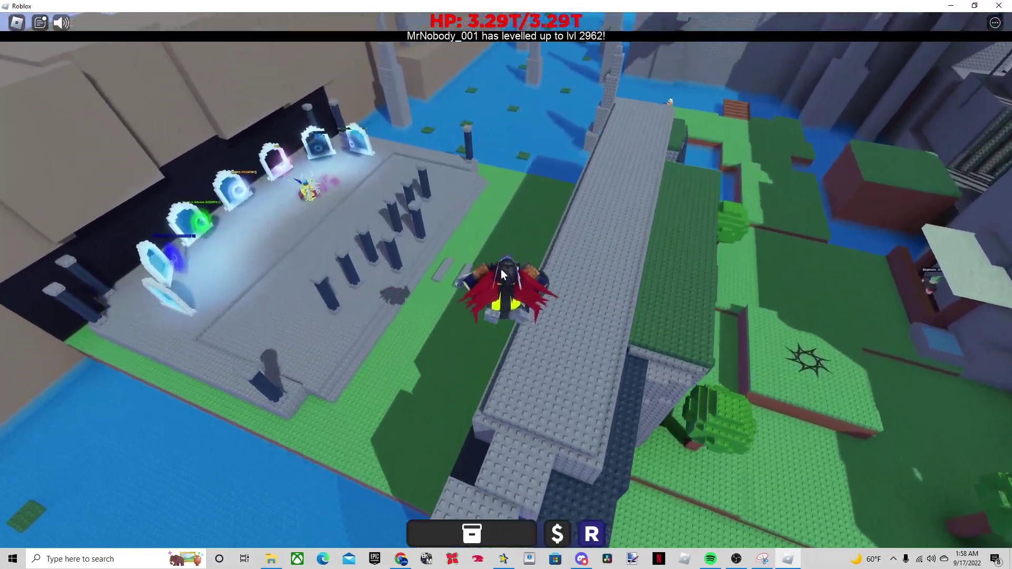
{"action": "key", "text": "Left"}
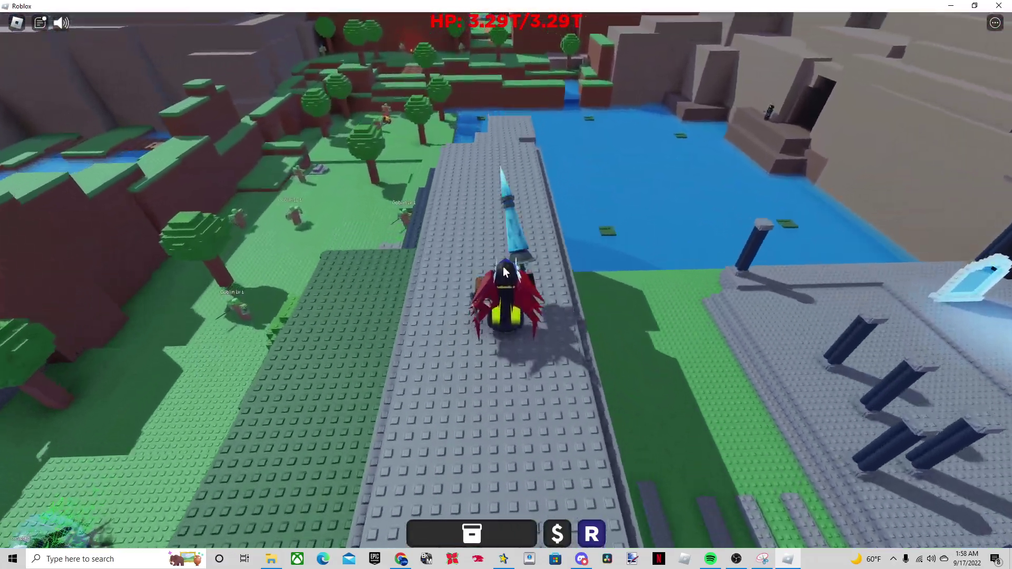
{"action": "key", "text": "Left"}
{"action": "key", "text": "g"}
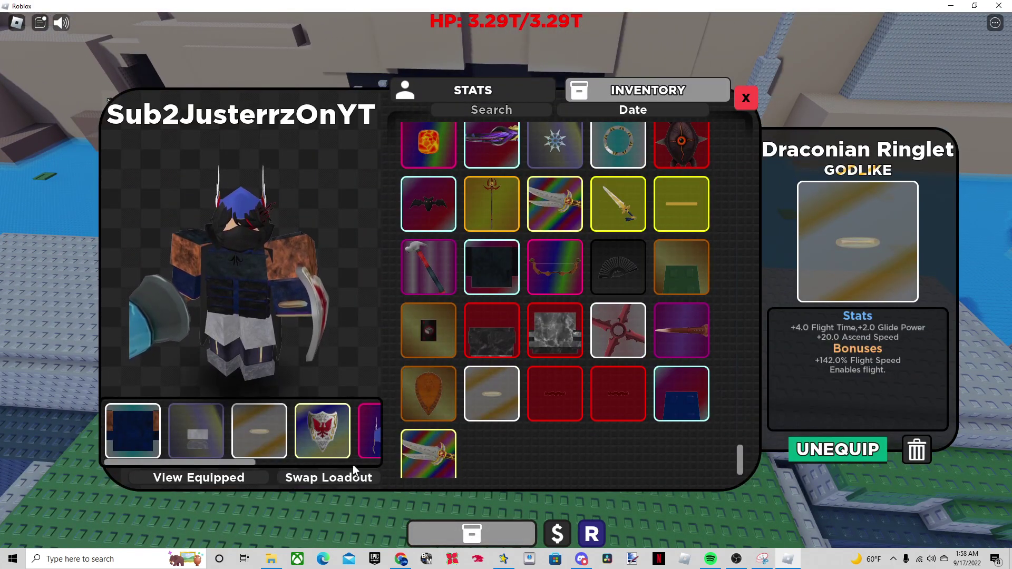
- Inspect the equipped Executioner's Mask, Ocean's Tremor and Shining Chestplate
{"action": "key", "text": "Left"}
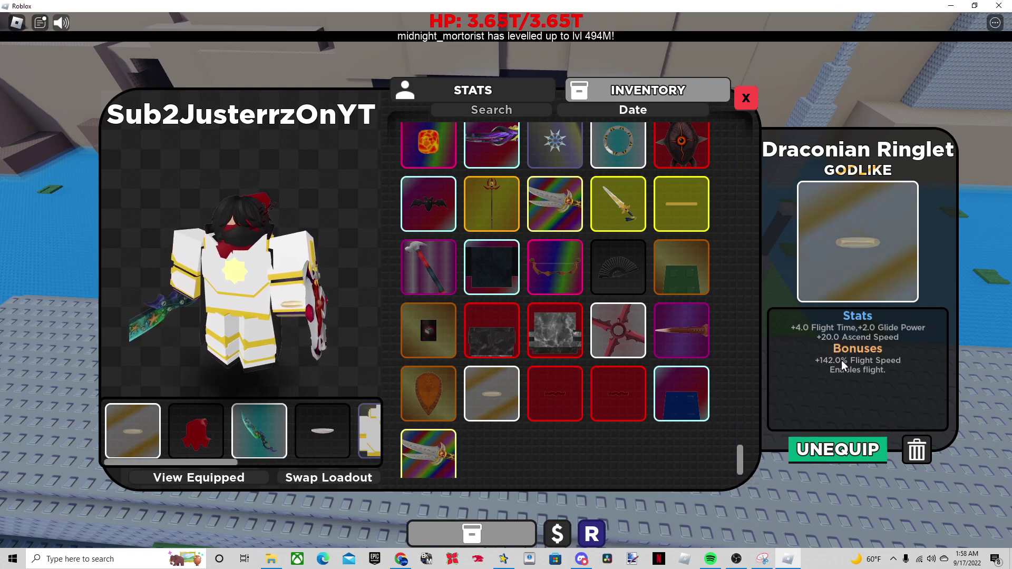
{"action": "left_click", "coordinate": [210, 443]}
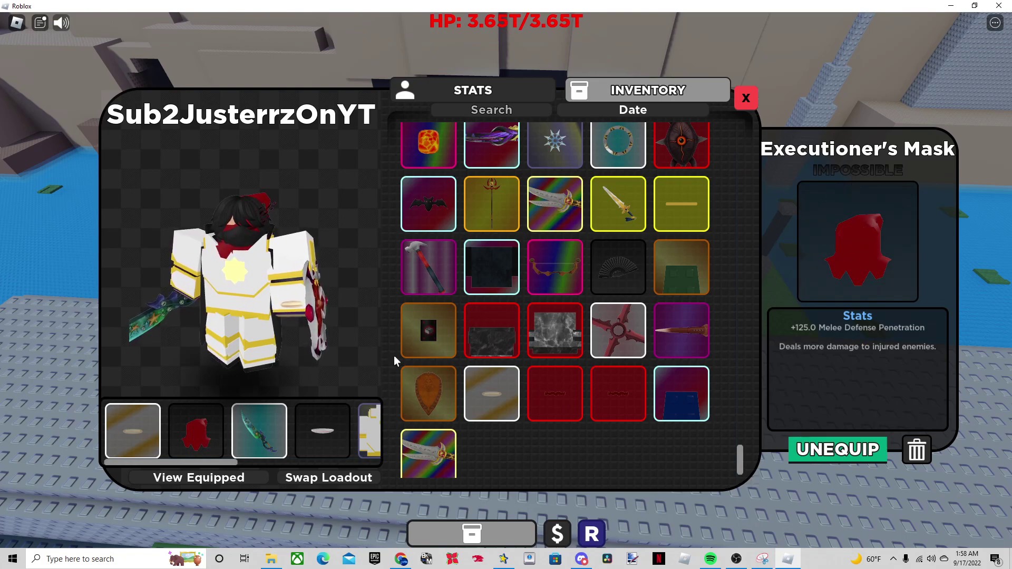
{"action": "left_click", "coordinate": [274, 421]}
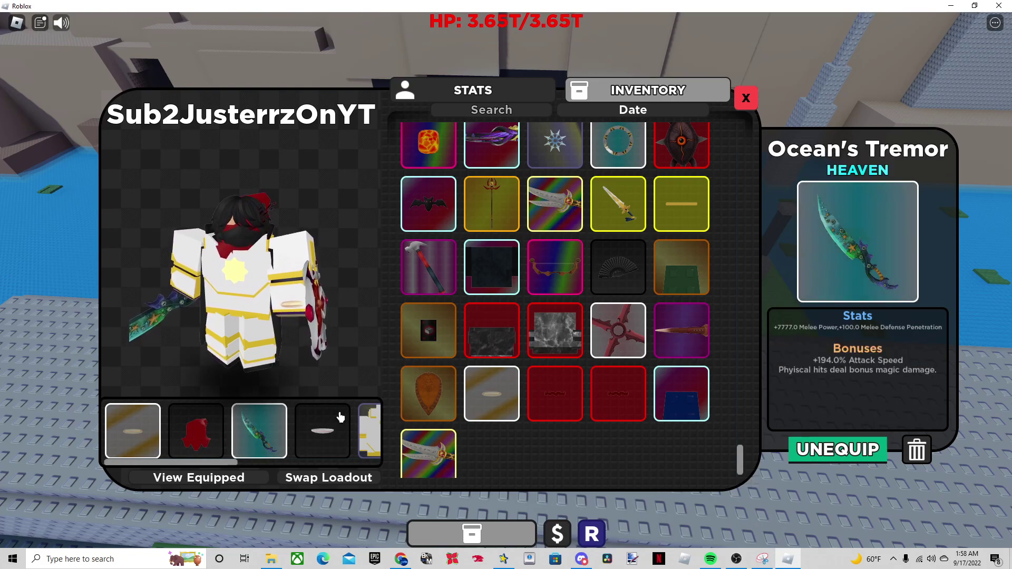
{"action": "scroll", "coordinate": [340, 417], "scroll_direction": "down", "scroll_amount": 2}
{"action": "left_click", "coordinate": [296, 431]}
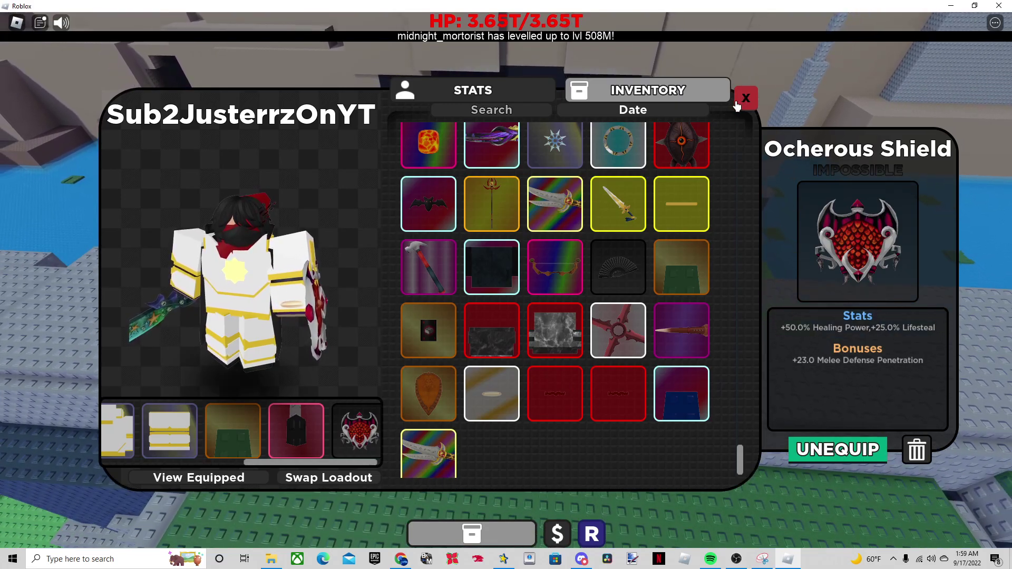
- Close the inventory and browse the Beginners Shop and Armor Shop listings
{"action": "left_click", "coordinate": [743, 99]}
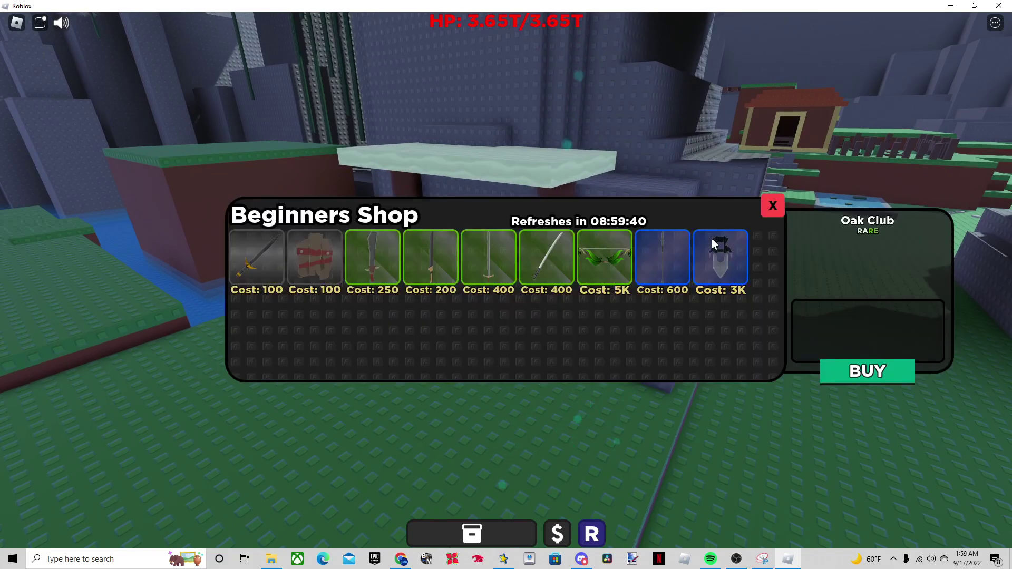
{"action": "left_click", "coordinate": [772, 205]}
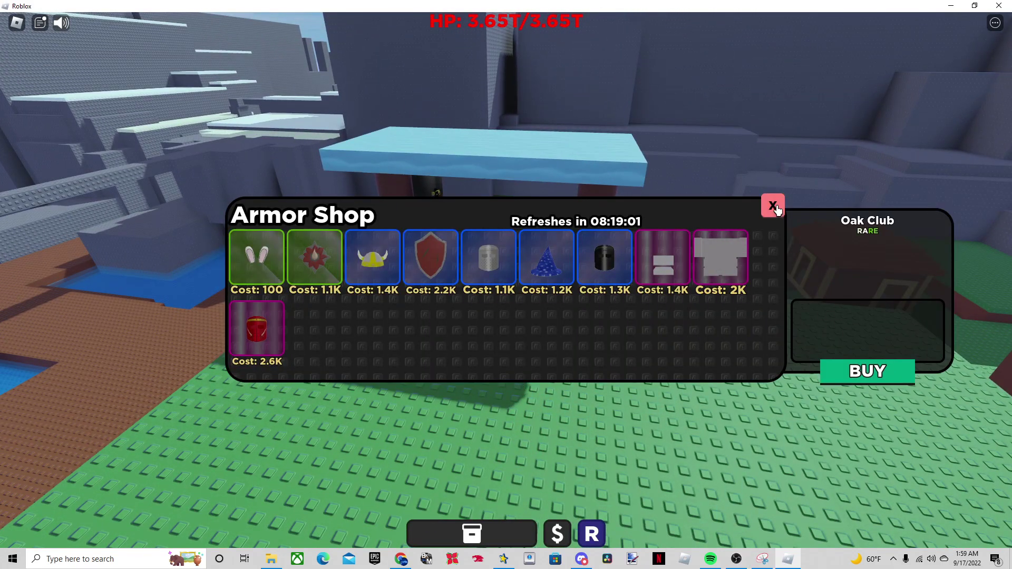
{"action": "left_click", "coordinate": [774, 206]}
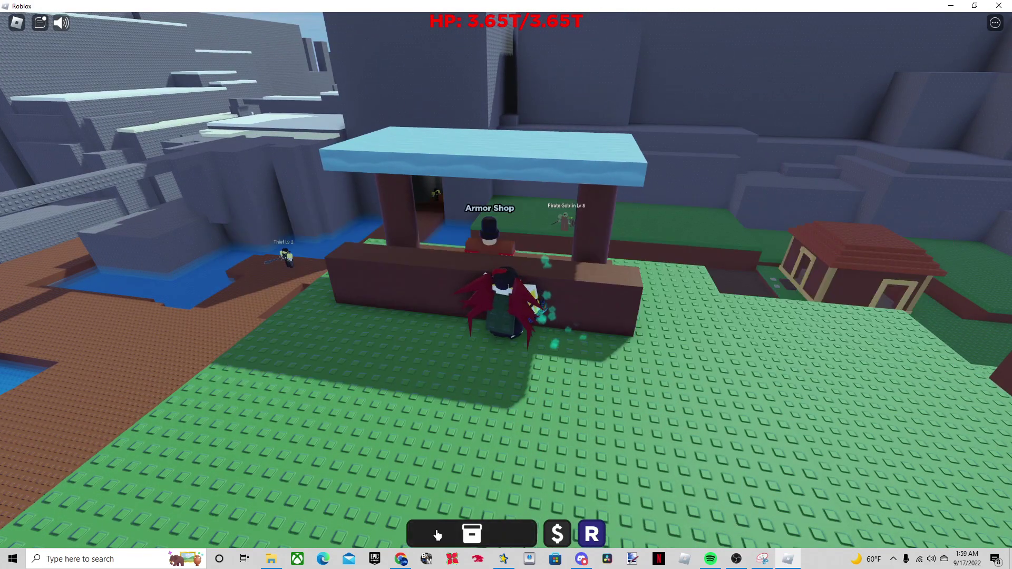
{"action": "left_click", "coordinate": [471, 534]}
{"action": "left_click", "coordinate": [746, 98]}
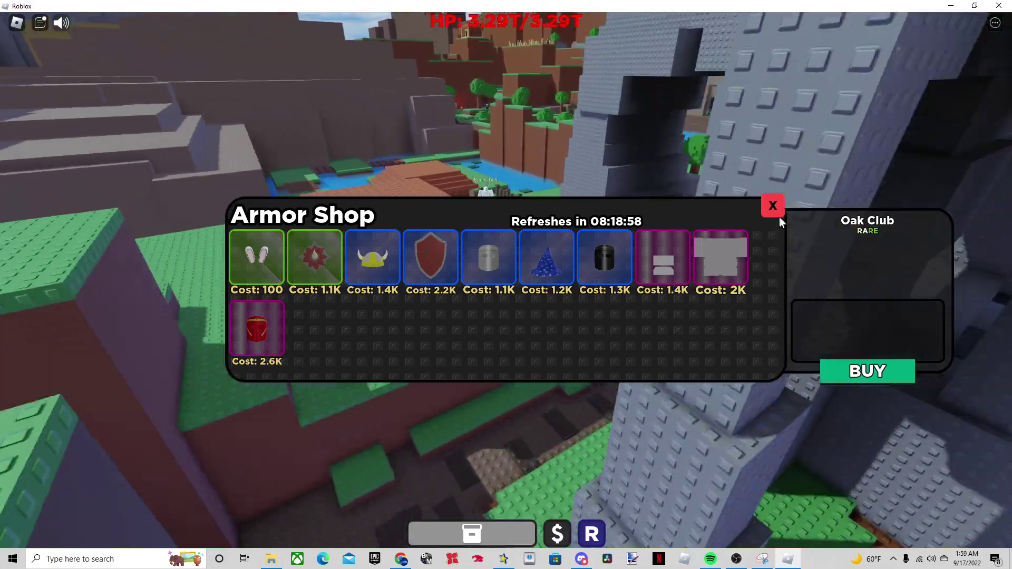
{"action": "left_click", "coordinate": [772, 204]}
- Walk through the central portal to view the Epic Store, then head back toward the pink portal
{"action": "key", "text": "w"}
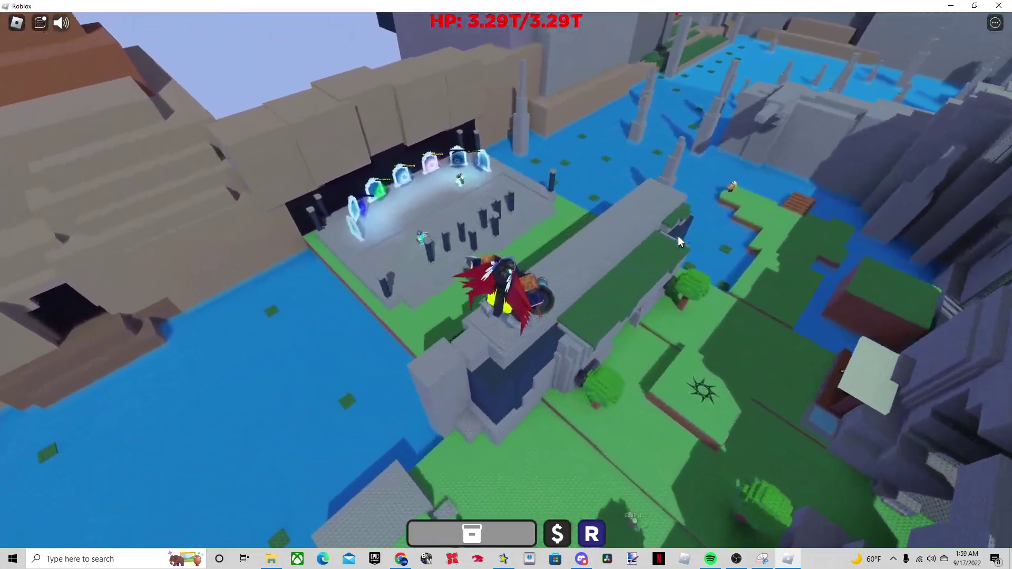
{"action": "key", "text": "w"}
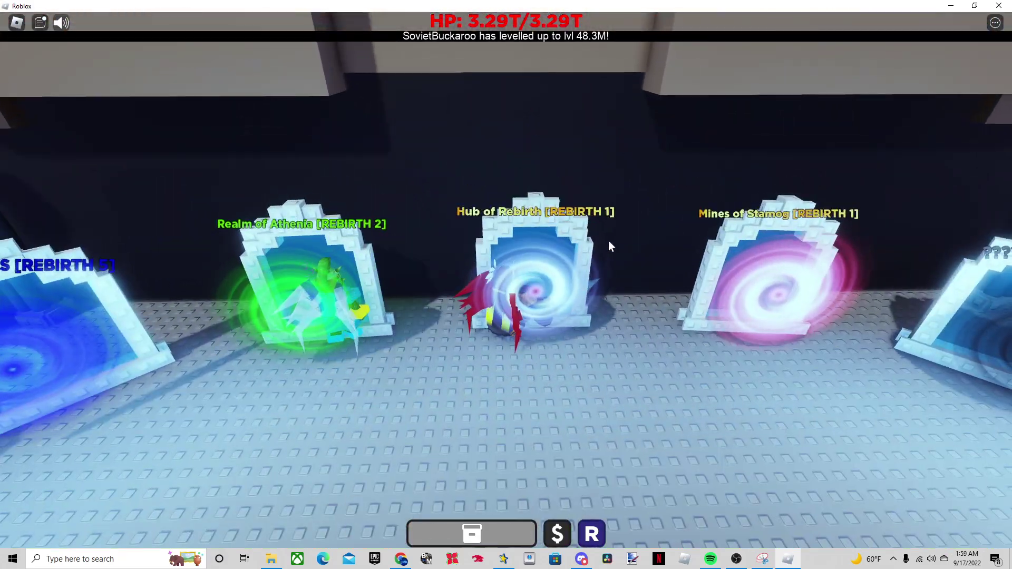
{"action": "key", "text": "w"}
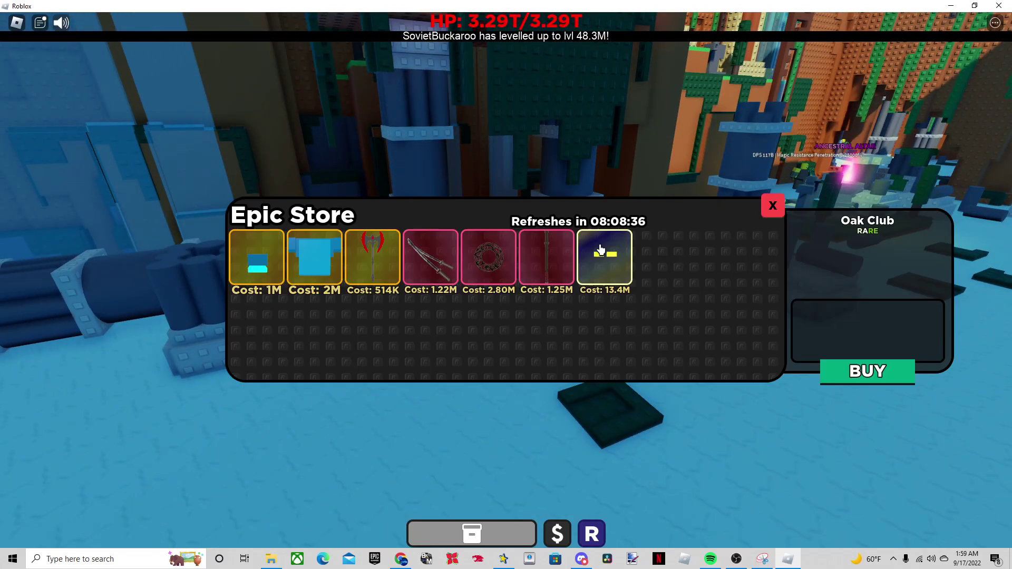
{"action": "left_click", "coordinate": [773, 205]}
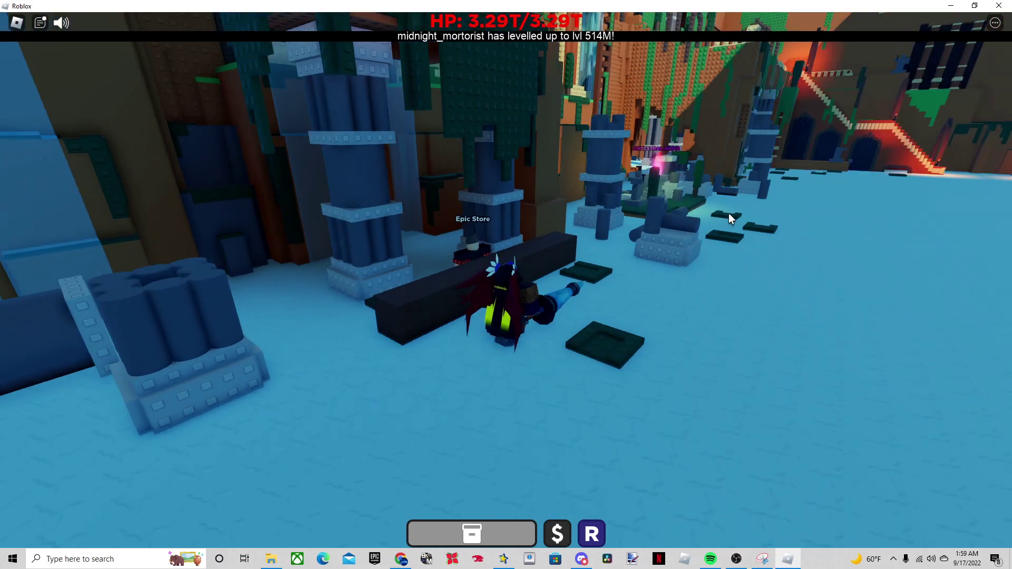
{"action": "key", "text": "w"}
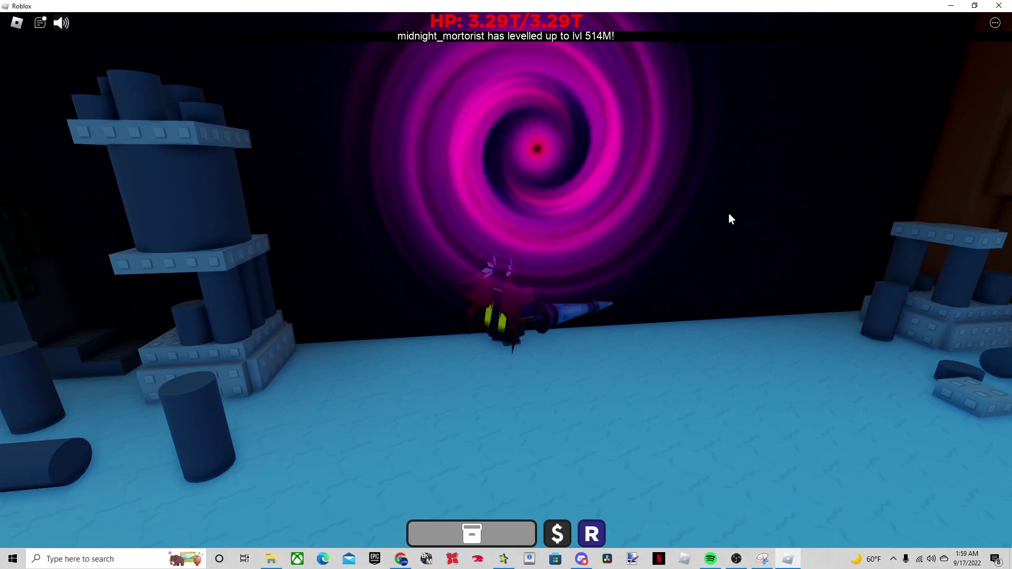
{"action": "key", "text": "d"}
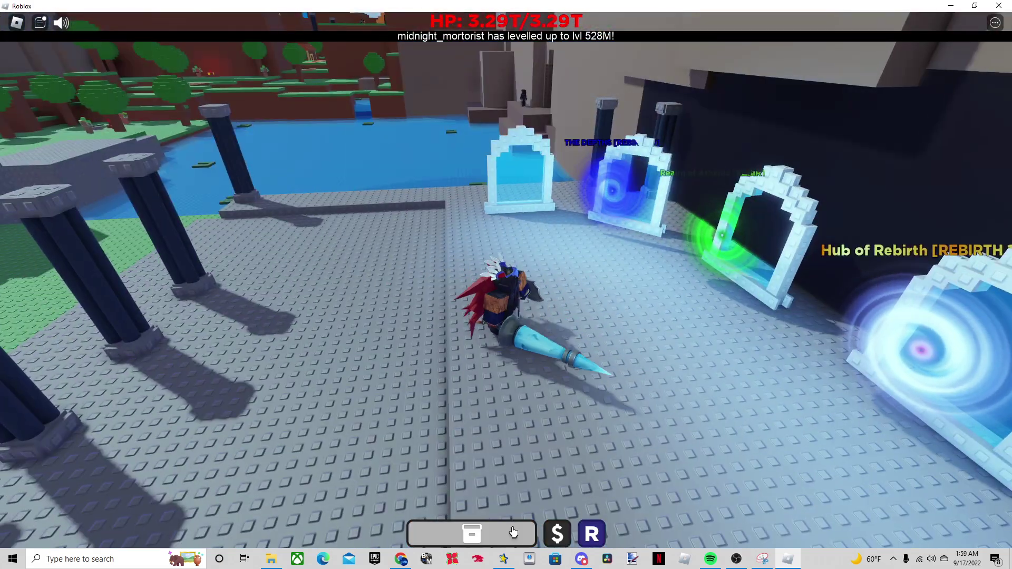
- Open the inventory and swap to the saved melee loadout
{"action": "left_click", "coordinate": [472, 534]}
{"action": "left_click", "coordinate": [341, 481]}
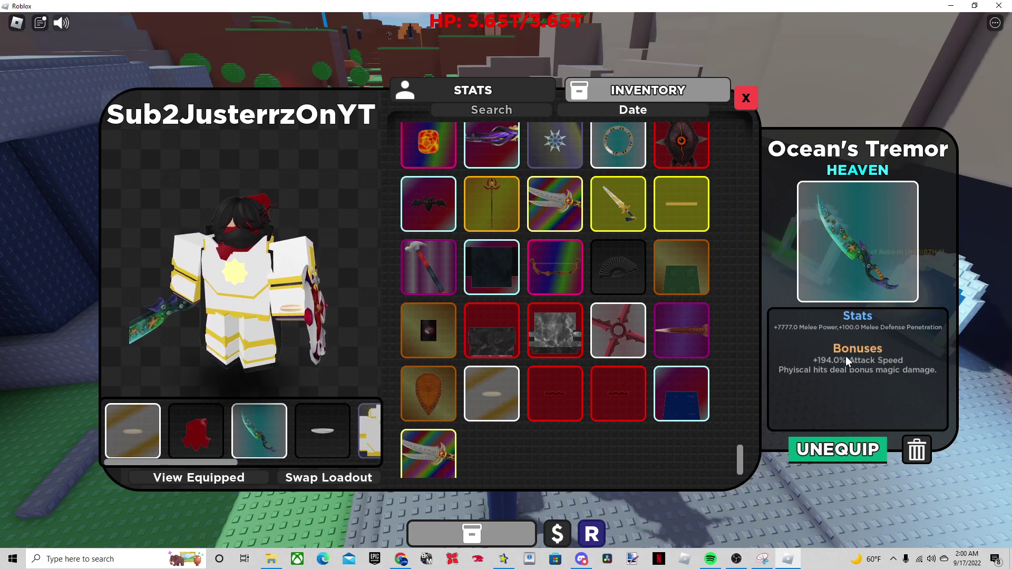
- Review Executioner's Mask, Ocean's Tremor, Holy Charm and Charred Fang, then close inventory and jump onto the wall
{"action": "left_click", "coordinate": [198, 433]}
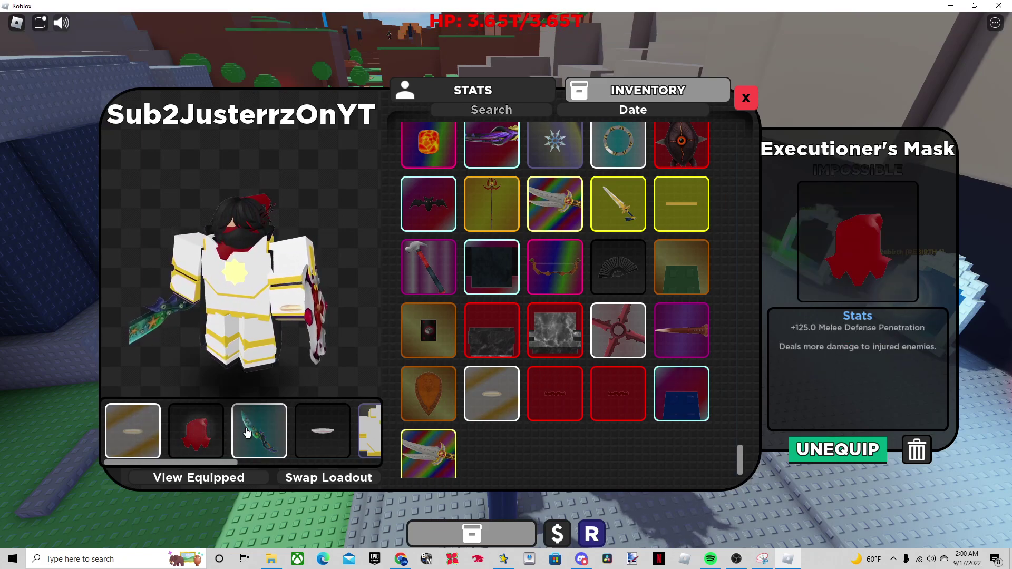
{"action": "left_click", "coordinate": [255, 435]}
{"action": "left_click", "coordinate": [257, 436]}
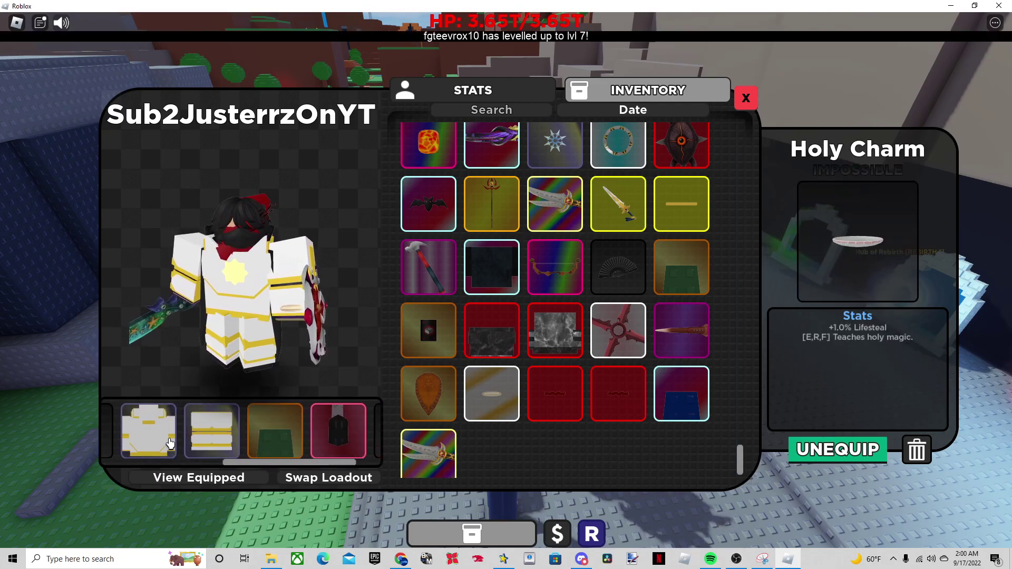
{"action": "left_click", "coordinate": [334, 441]}
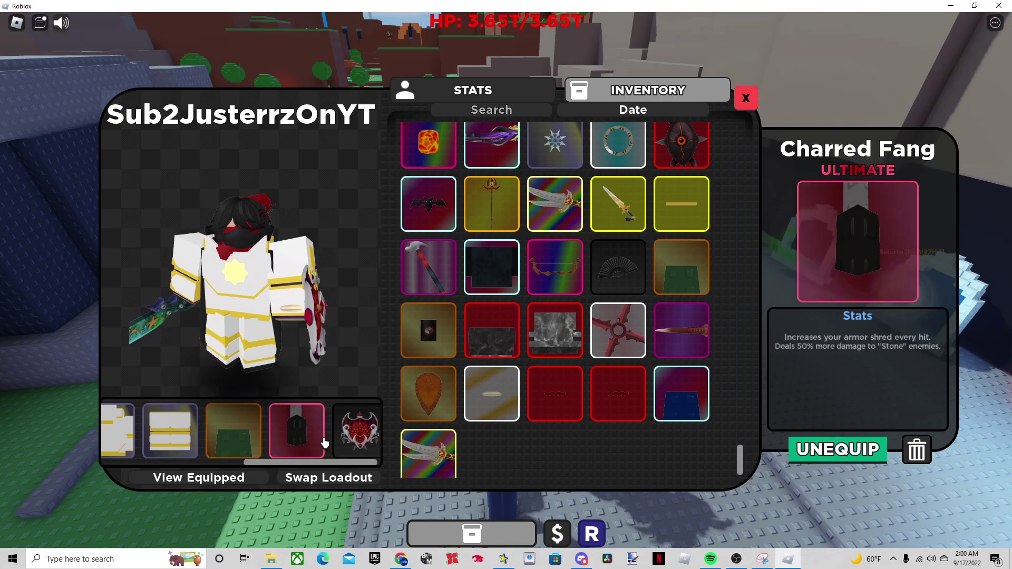
{"action": "left_click", "coordinate": [744, 104]}
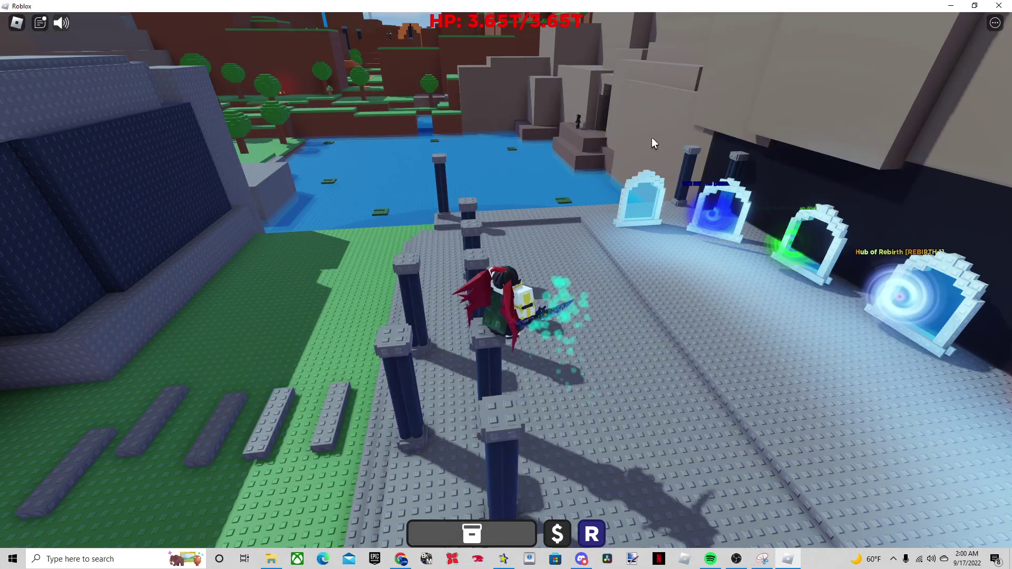
{"action": "key", "text": "space"}
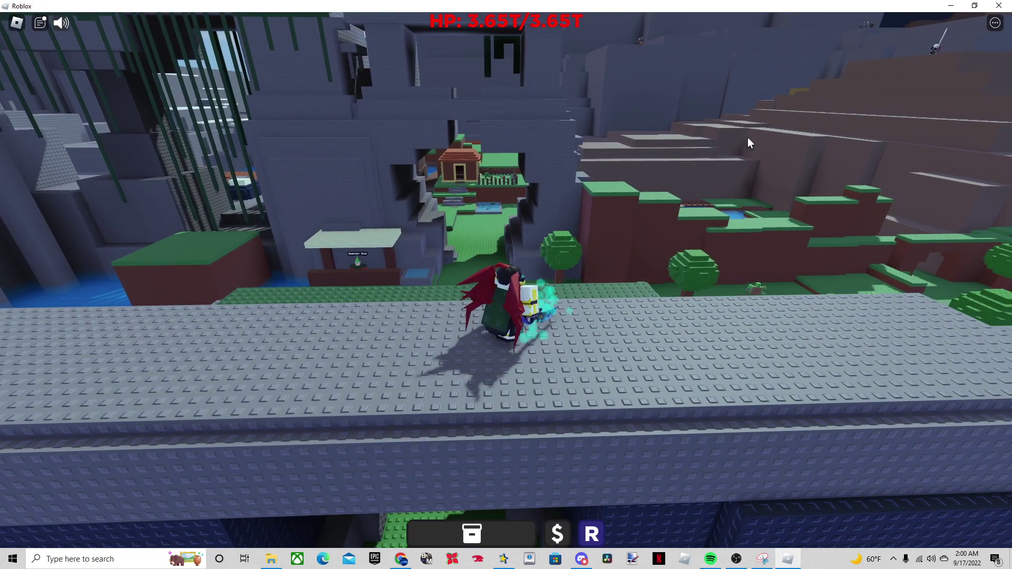
- Walk along the stone wall, across the bridge, past the pillars and through the dark tunnel
{"action": "key", "text": "a"}
{"action": "key", "text": "a"}
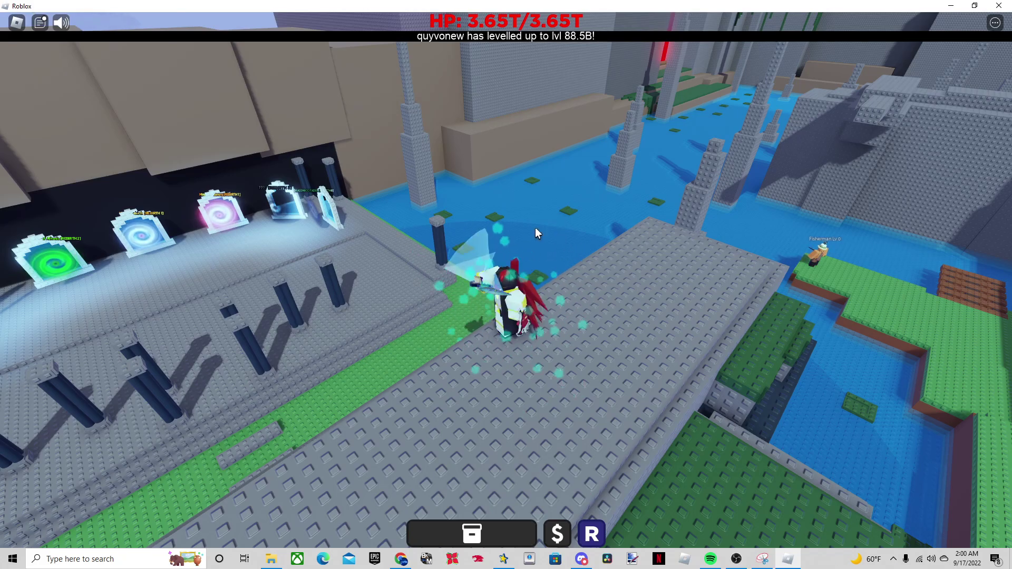
{"action": "key", "text": "Left"}
{"action": "key", "text": "w"}
{"action": "key", "text": "w"}
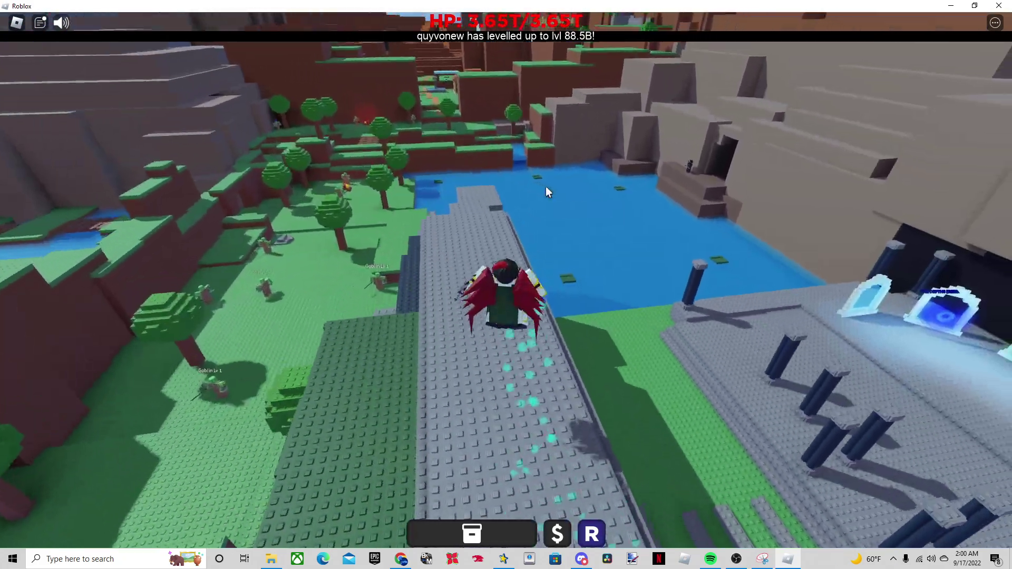
{"action": "key", "text": "Left"}
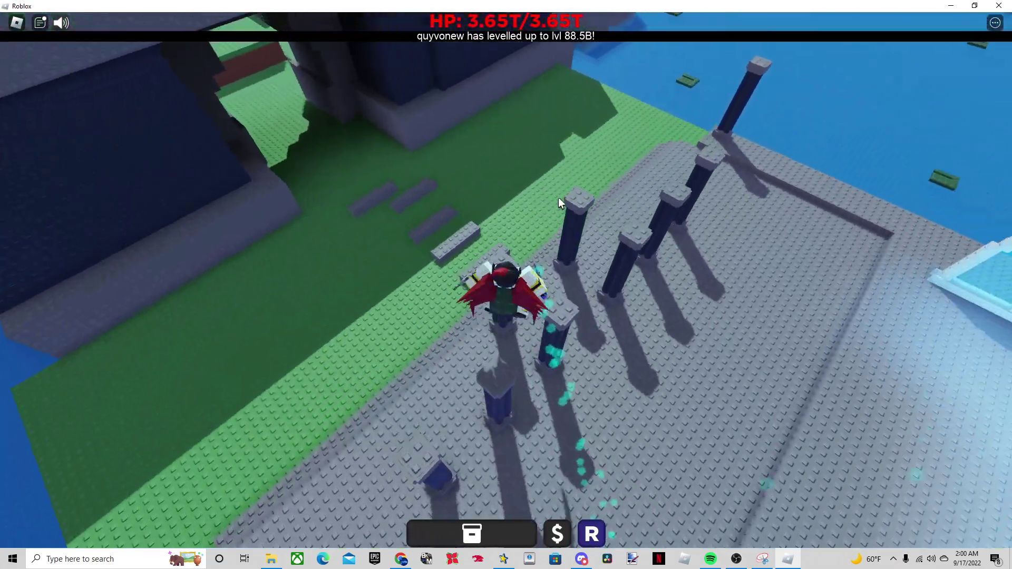
{"action": "key", "text": "Left"}
{"action": "key", "text": "w"}
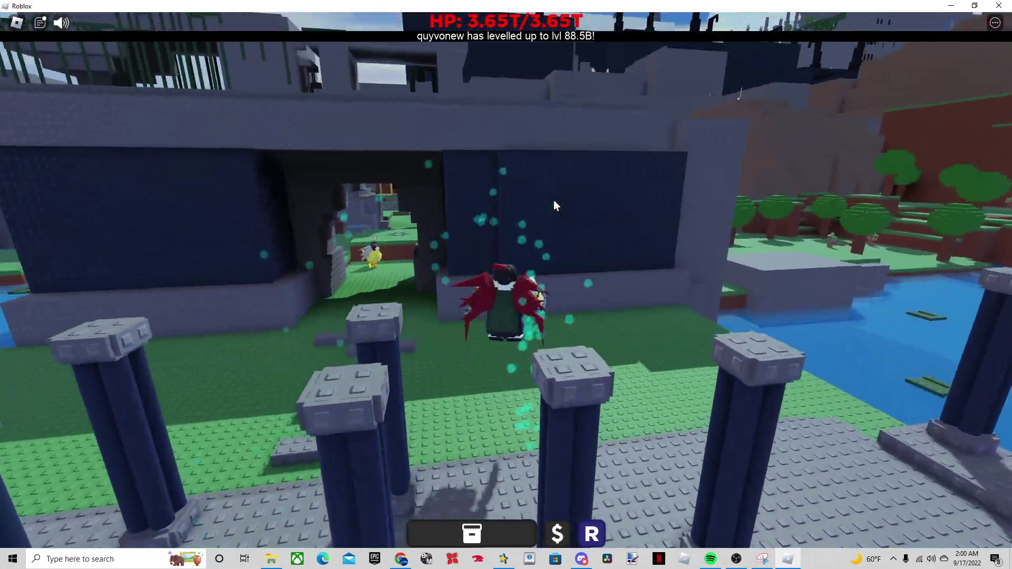
{"action": "key", "text": "w"}
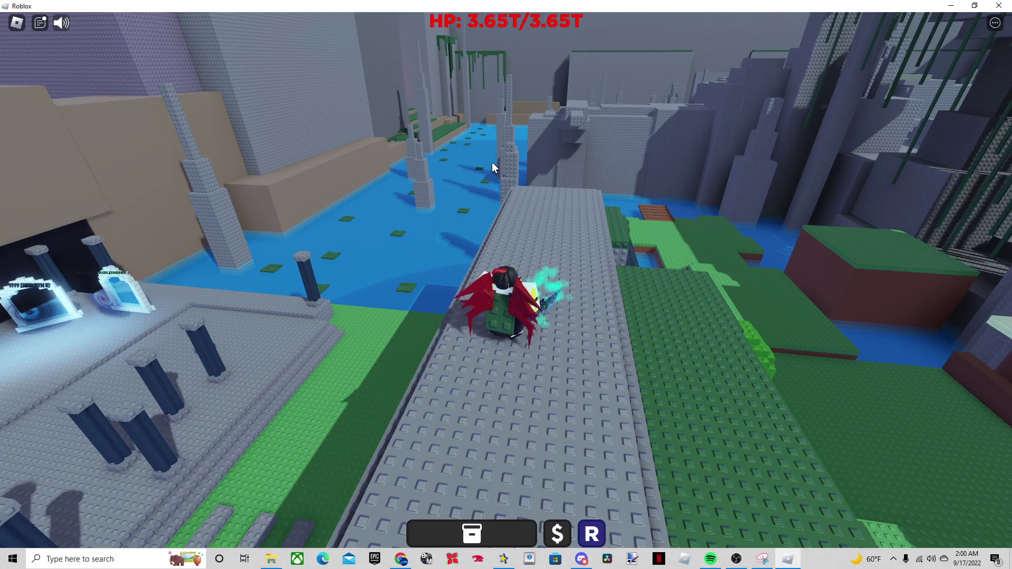
- Walk along the walkway onto the portal platform and down to the water's edge
{"action": "key", "text": "w"}
{"action": "key", "text": "w"}
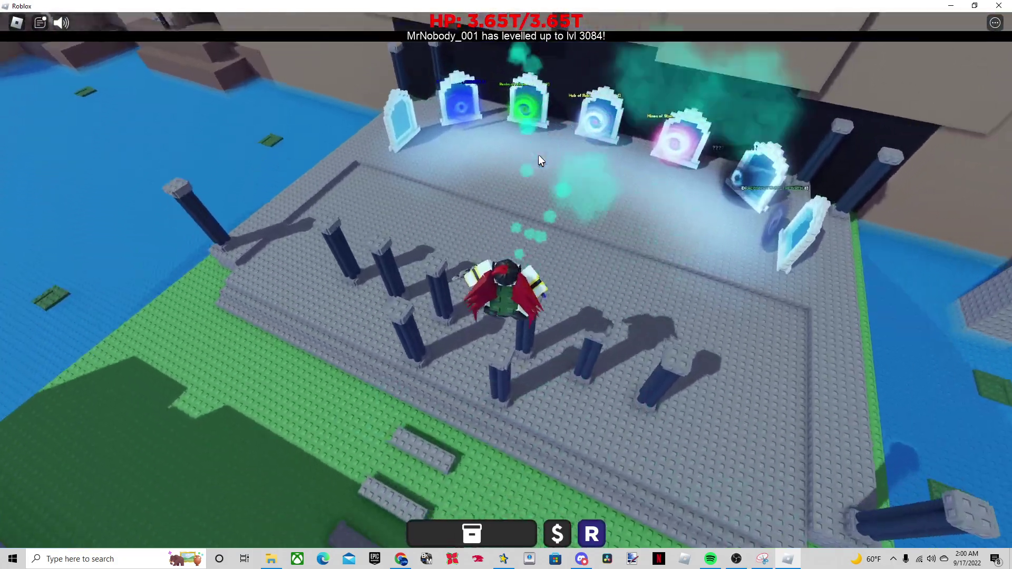
{"action": "key", "text": "w"}
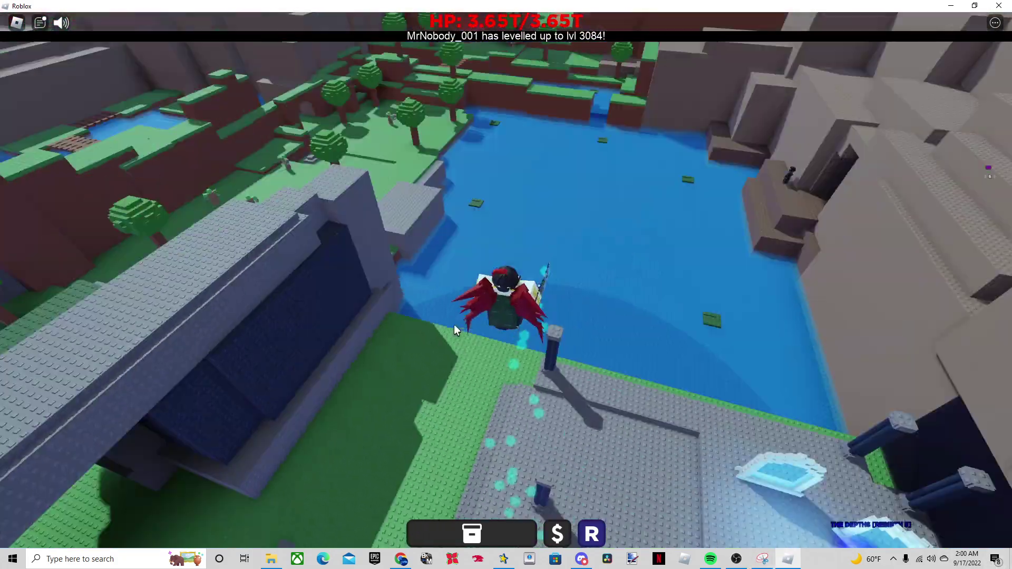
{"action": "key", "text": "w"}
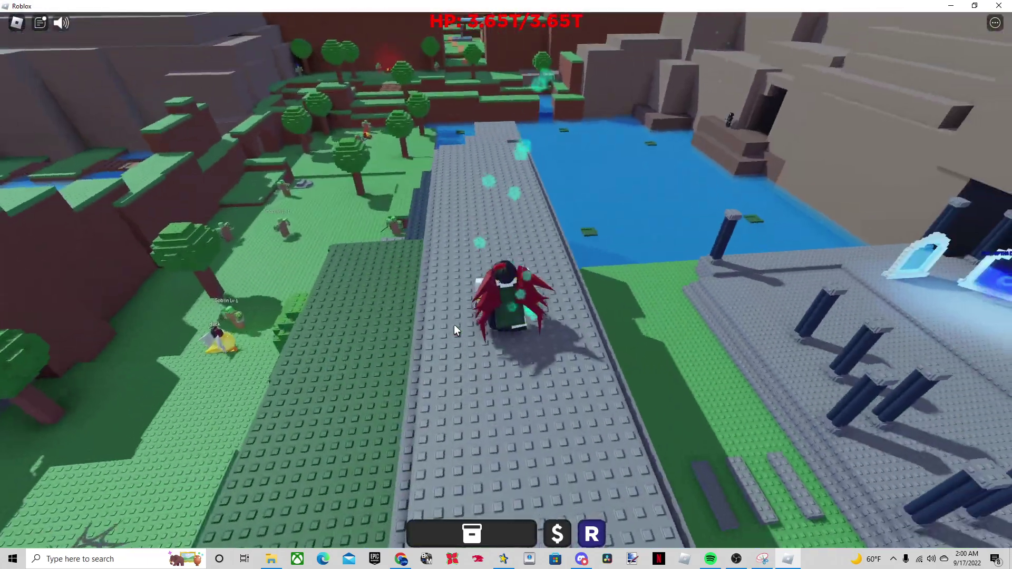
{"action": "key", "text": "a"}
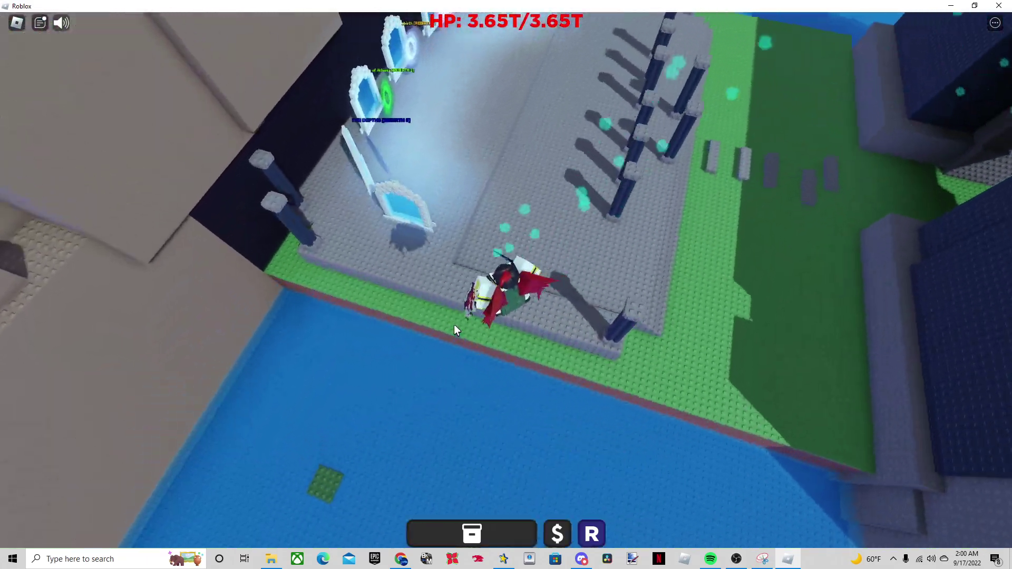
- Climb back onto the platform, walk the pillar row to the edge twice, then head toward the portals
{"action": "key", "text": "w"}
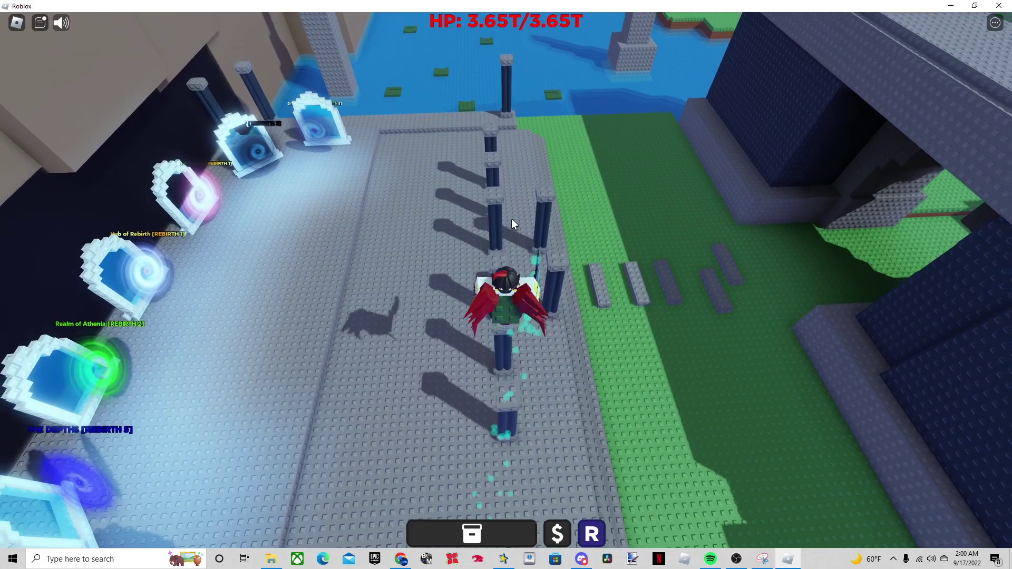
{"action": "key", "text": "w"}
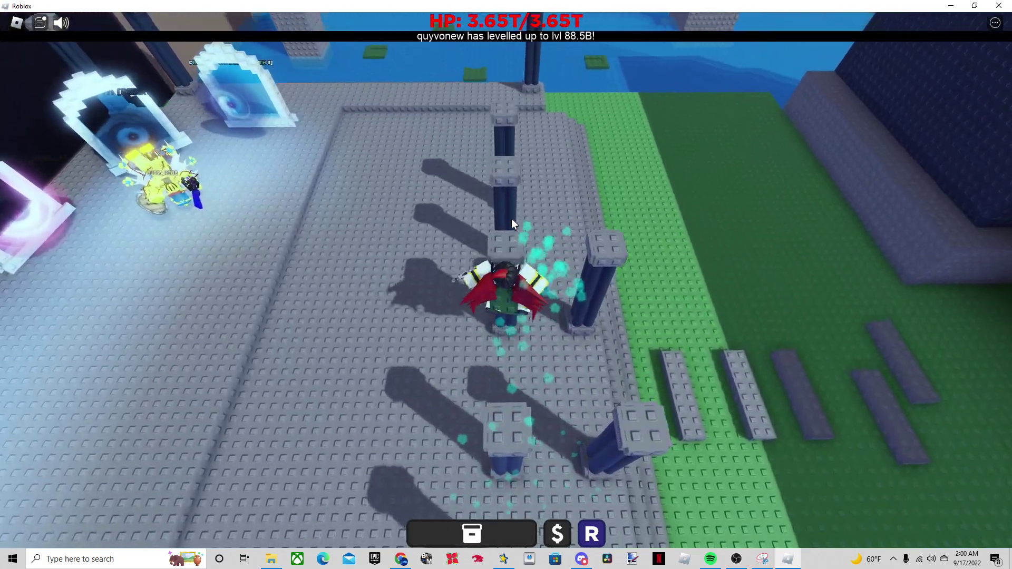
{"action": "key", "text": "w"}
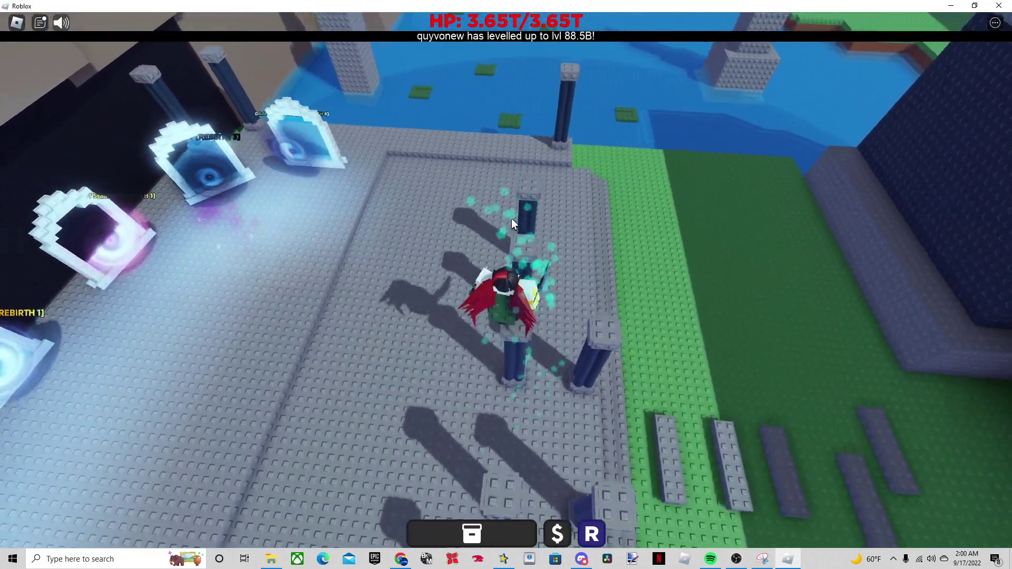
{"action": "key", "text": "s"}
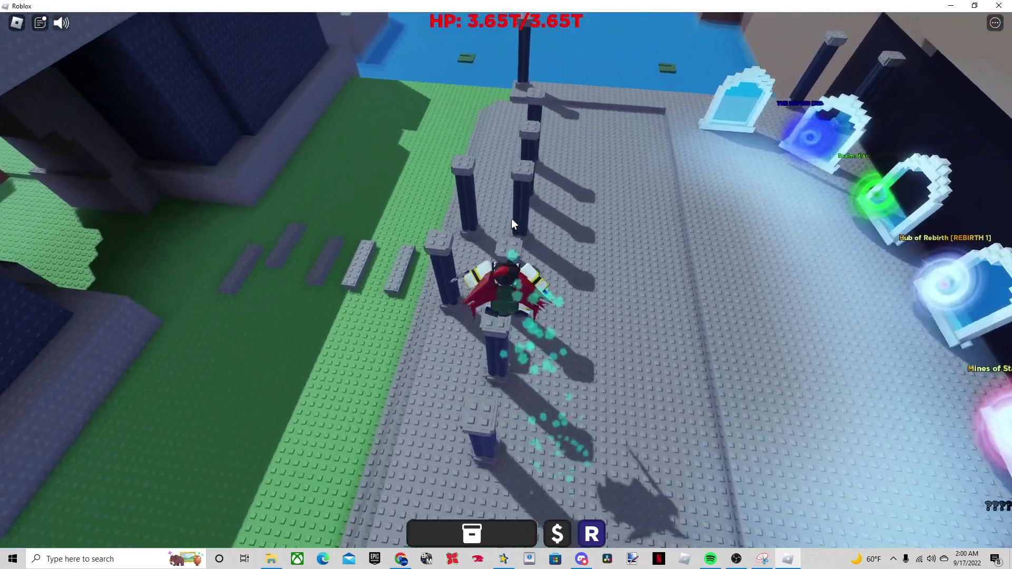
{"action": "key", "text": "w"}
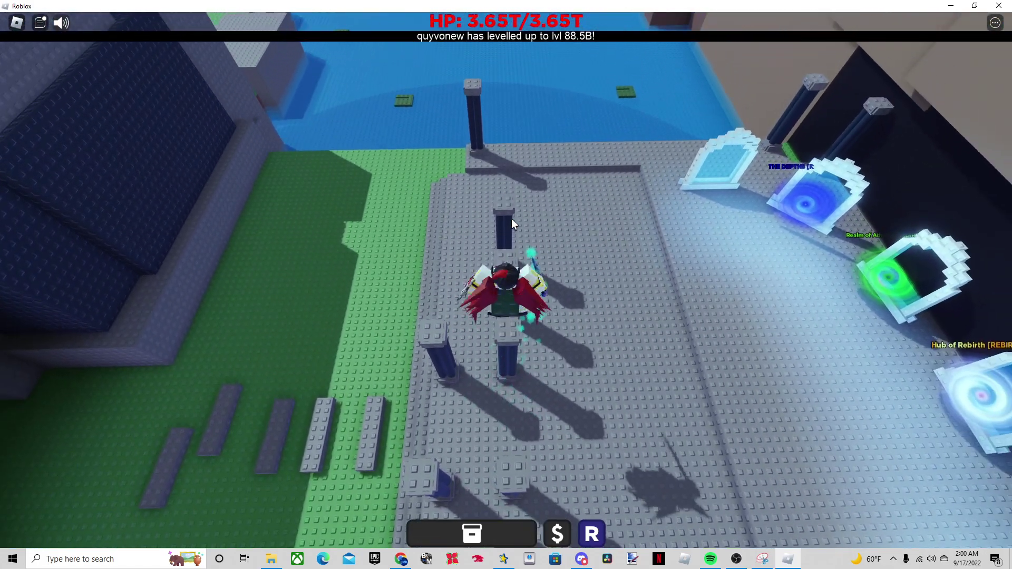
{"action": "key", "text": "w"}
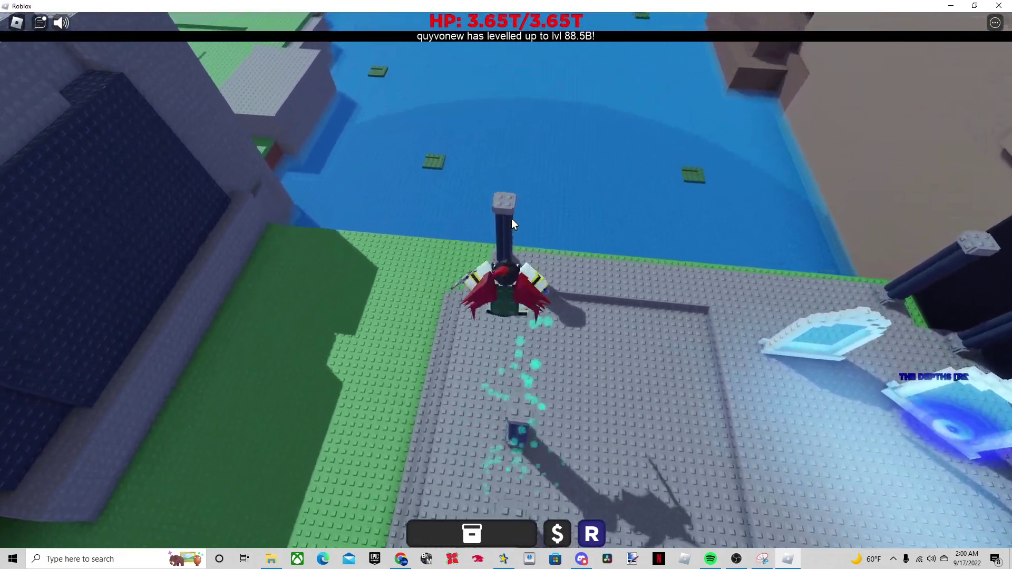
{"action": "key", "text": "s"}
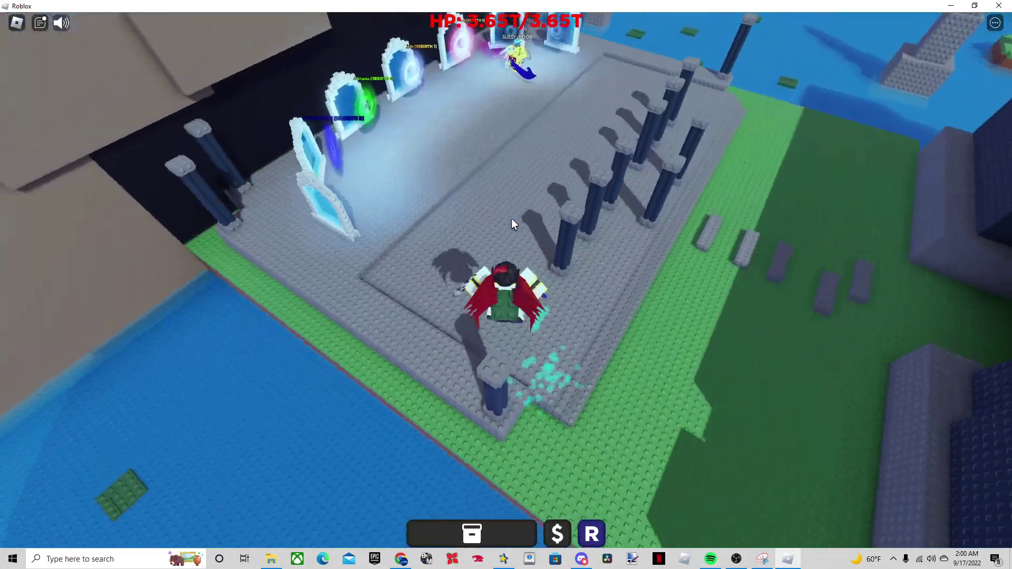
{"action": "scroll", "coordinate": [512, 219], "scroll_direction": "up", "scroll_amount": 3}
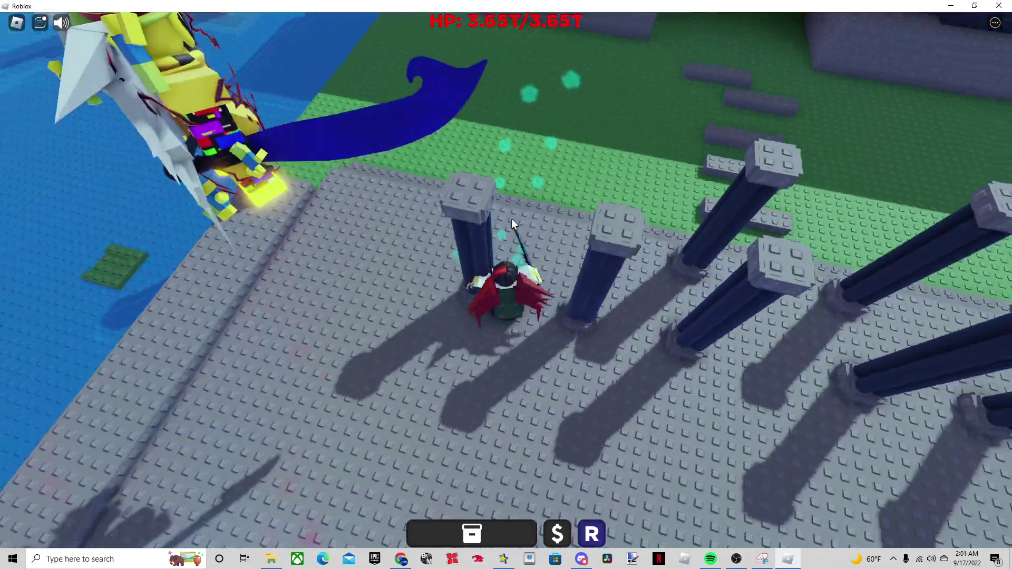
- Turn beside the pillar row toward the water and portals, then move onto the grey bridge
{"action": "key", "text": "Left"}
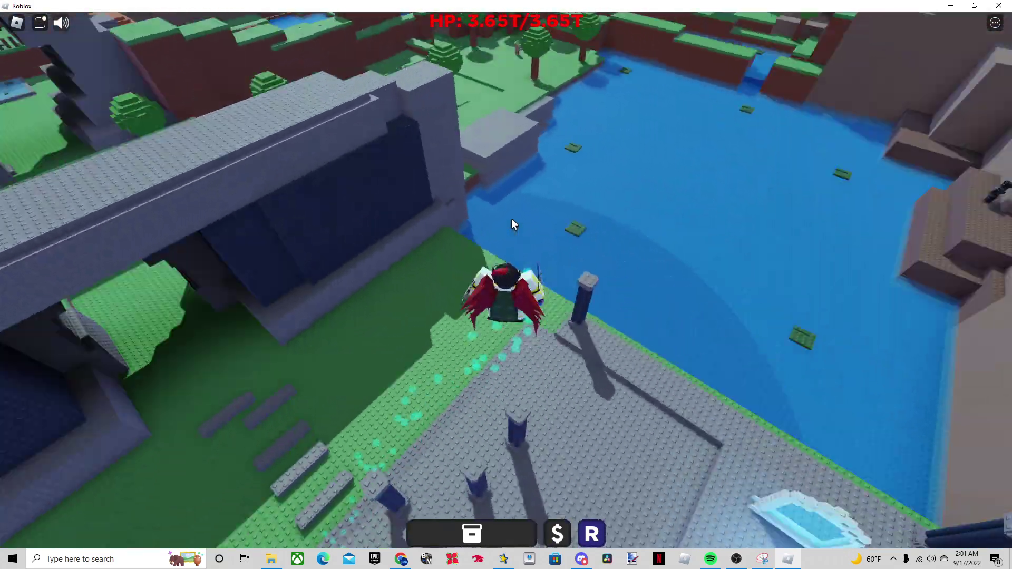
{"action": "key", "text": "Right"}
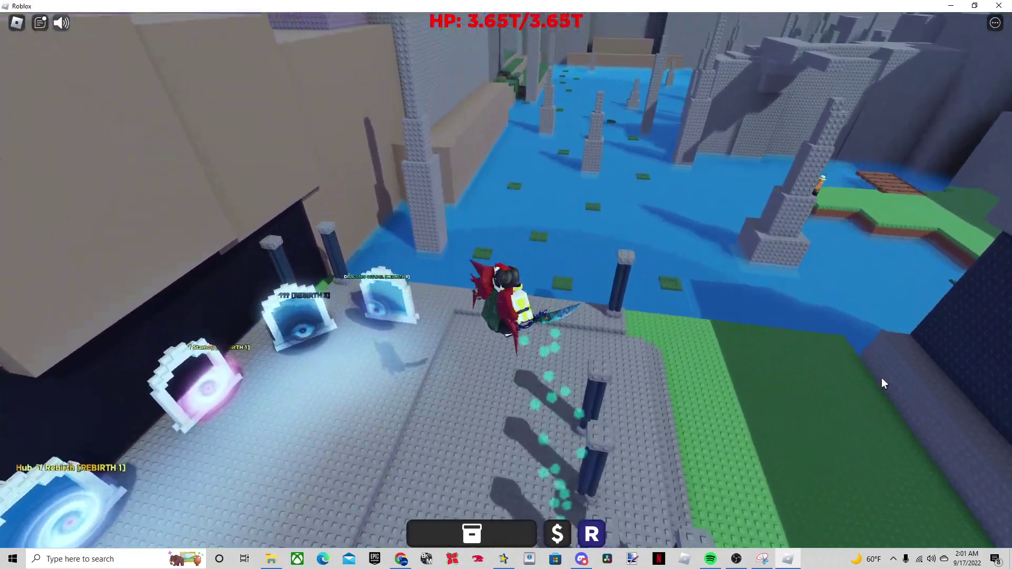
{"action": "key", "text": "Right"}
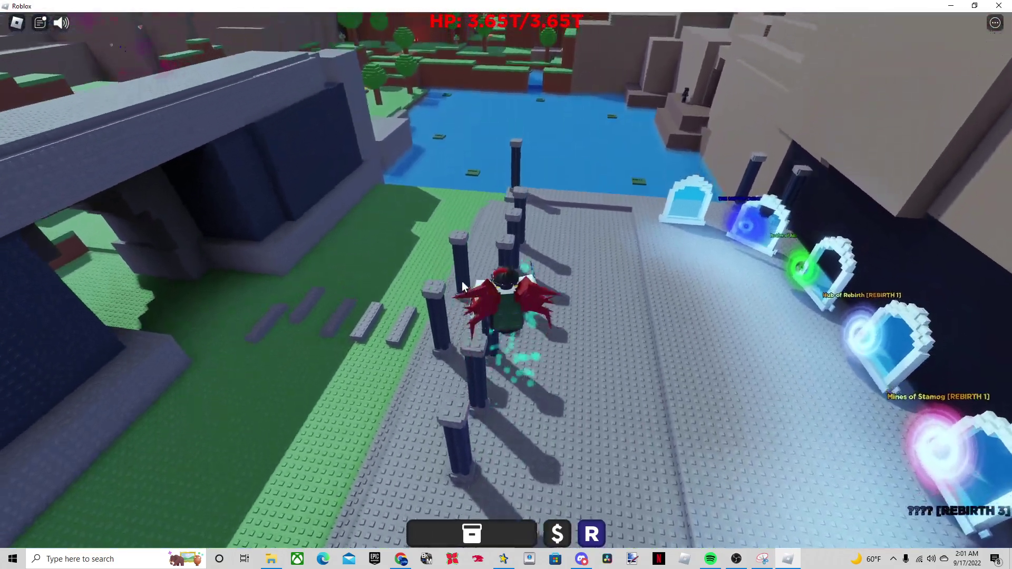
{"action": "key", "text": "Right"}
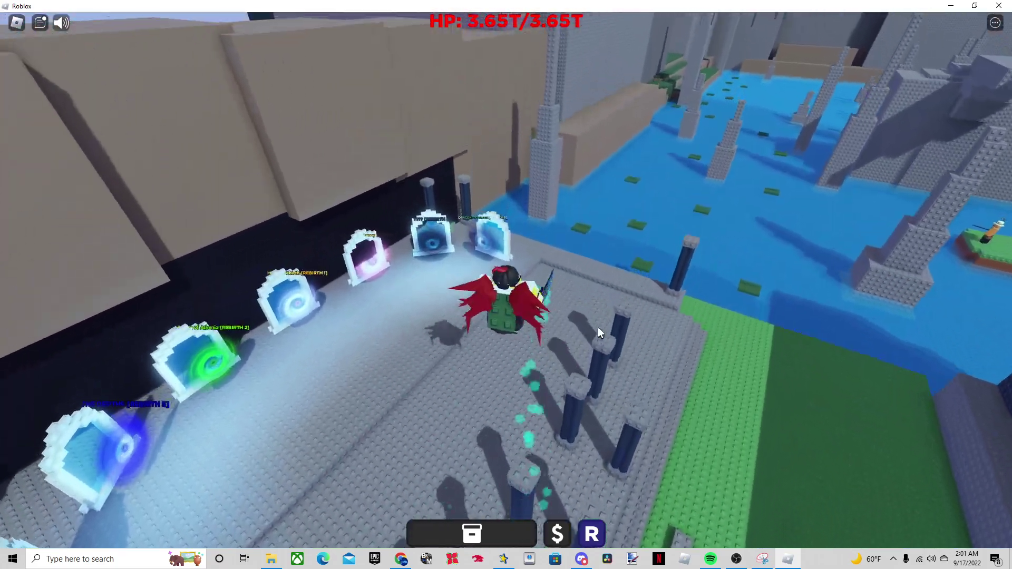
{"action": "key", "text": "Right"}
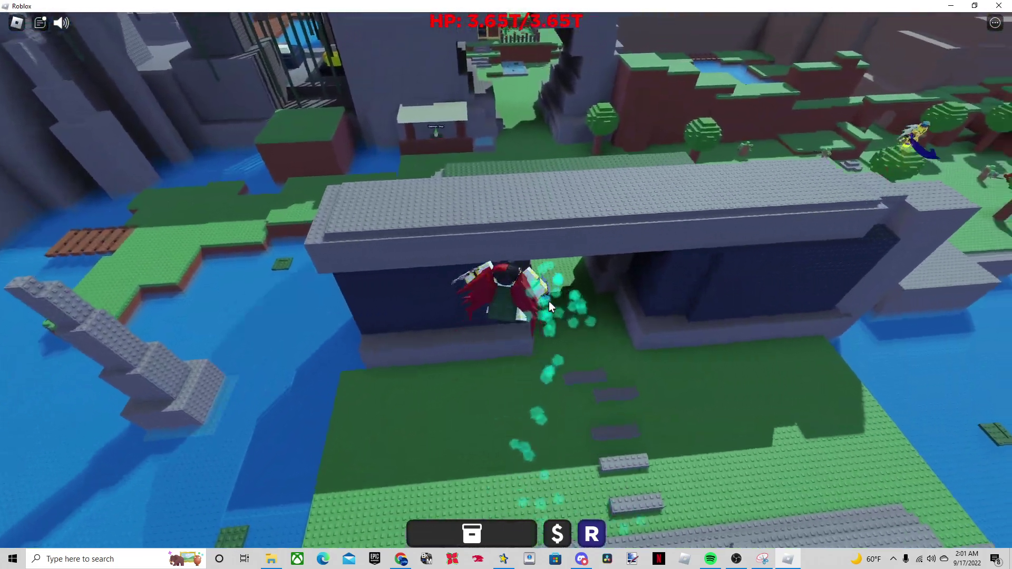
- Go back up the steps to the portal platform and onto the grass by the tunnel building
{"action": "key", "text": "Right"}
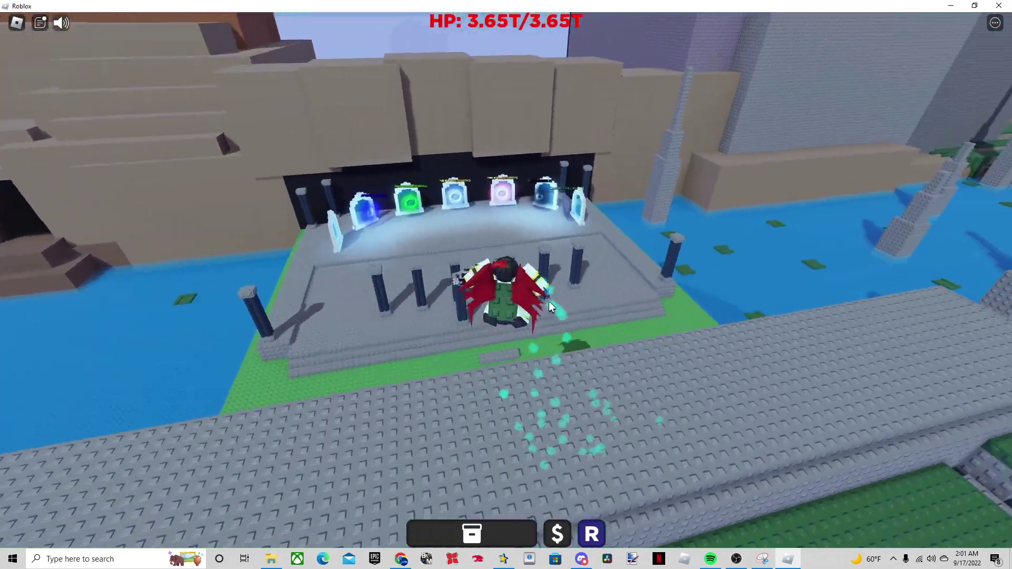
{"action": "key", "text": "w"}
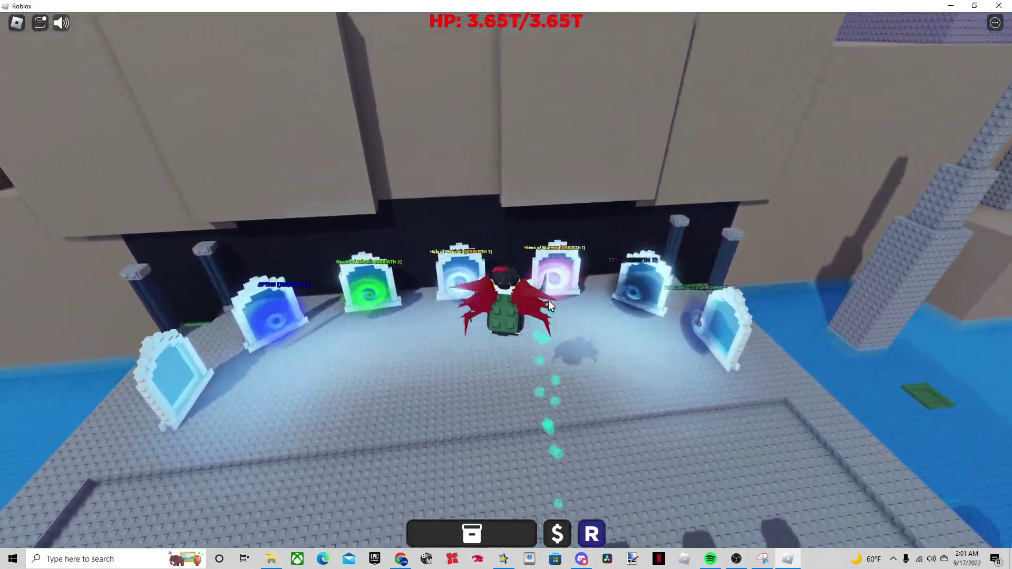
{"action": "key", "text": "Right"}
{"action": "key", "text": "Left"}
{"action": "key", "text": "w"}
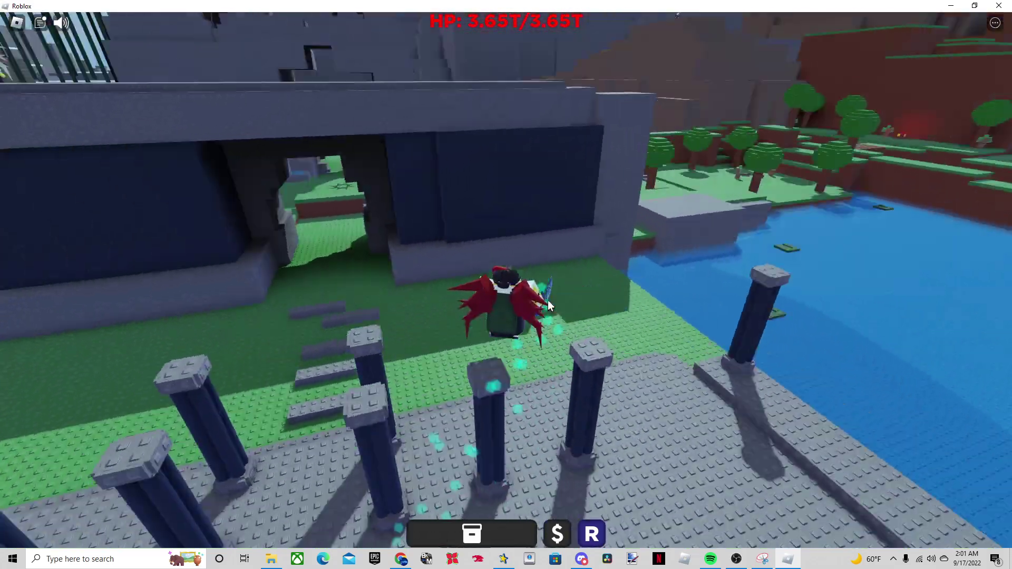